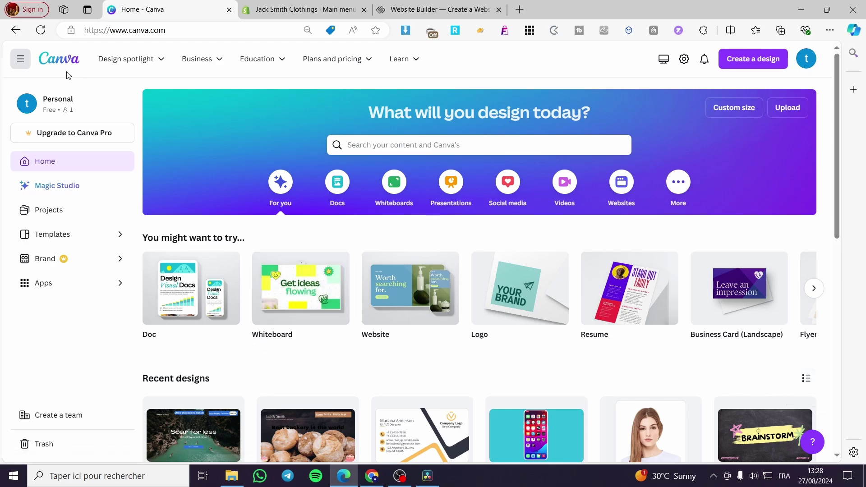
Search Canva for 'website' and open the Blue Travel Offers & Deals design
click(477, 145)
text(w)
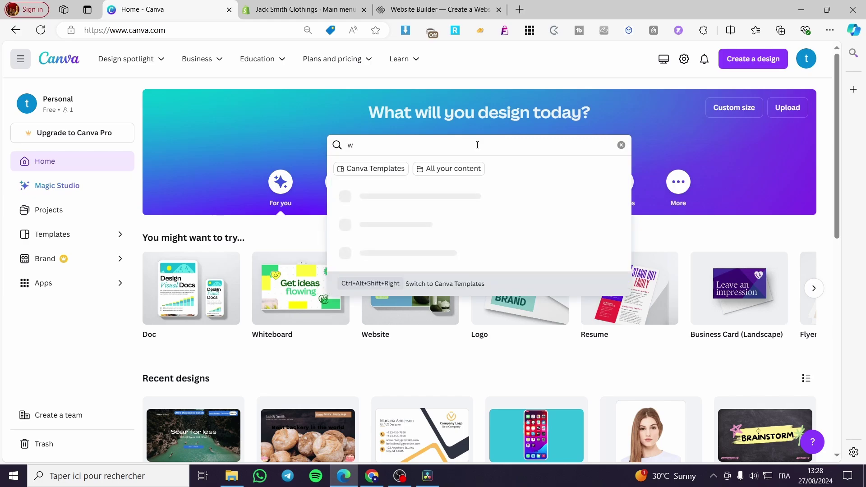
text(ebsite)
key(Return)
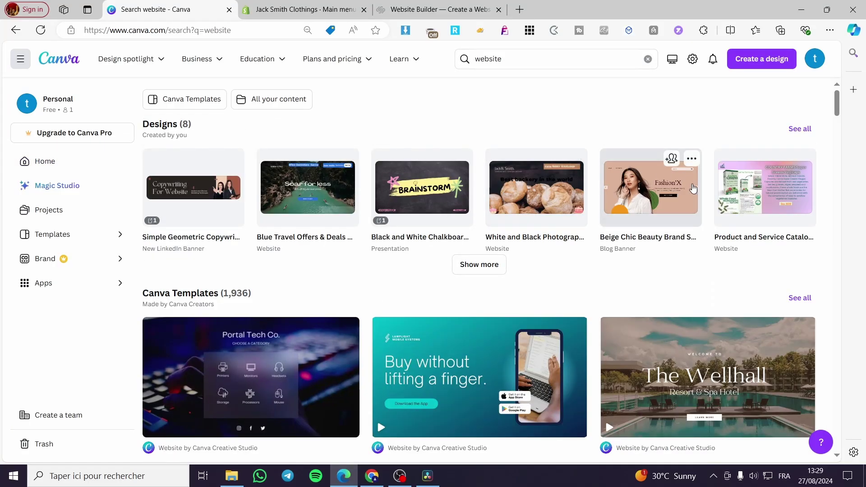
scroll(383, 197, down, 3)
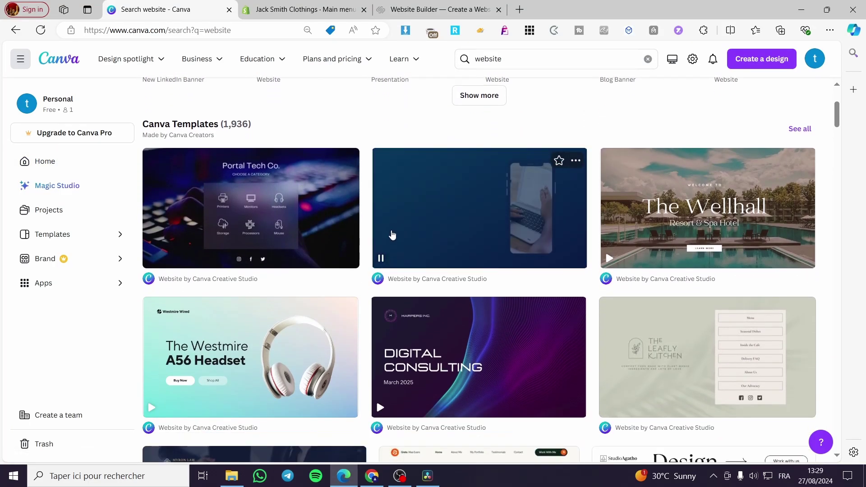
scroll(357, 295, up, 3)
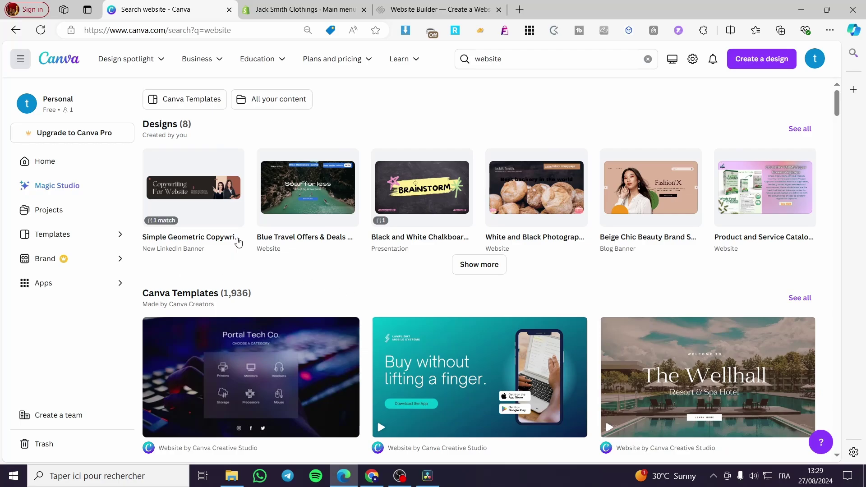
click(319, 191)
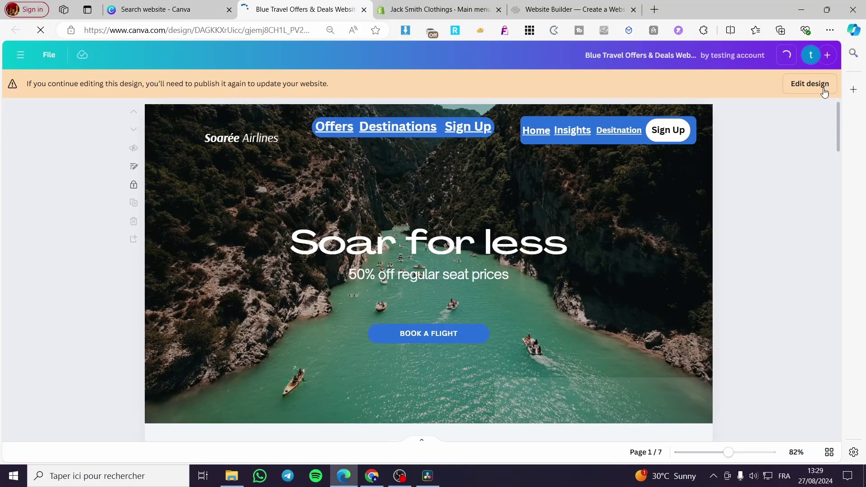
Unlock the Blue Travel Offers & Deals design for editing and scroll through its pages
click(801, 84)
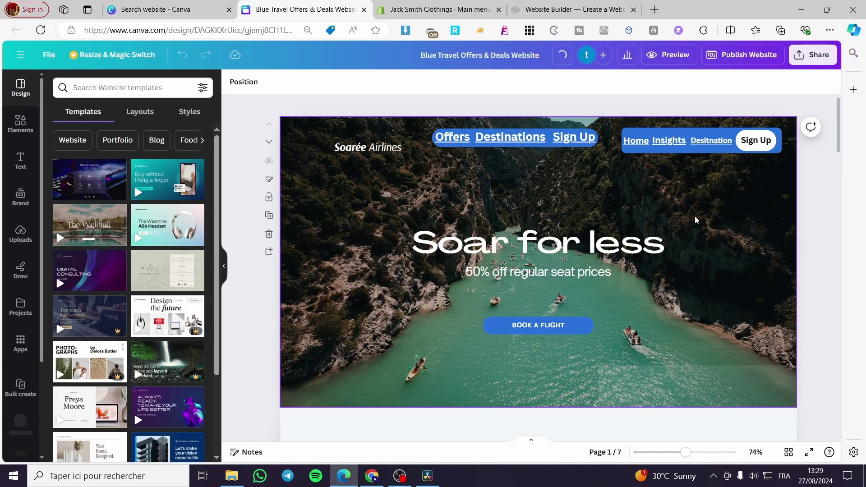
scroll(726, 234, down, 5)
scroll(731, 239, up, 5)
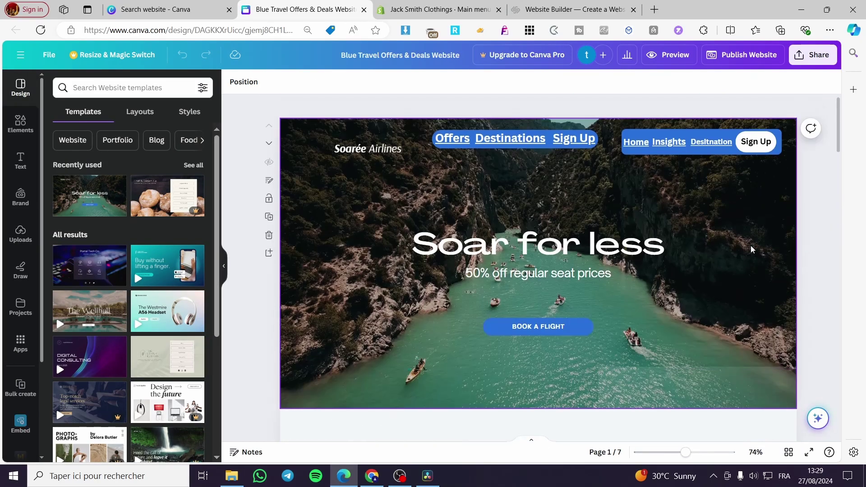
scroll(589, 290, down, 8)
scroll(589, 290, down, 10)
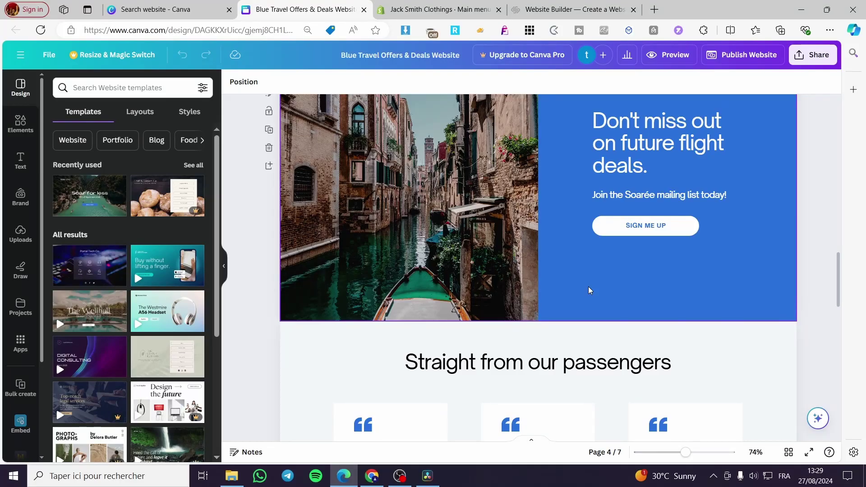
scroll(589, 290, up, 15)
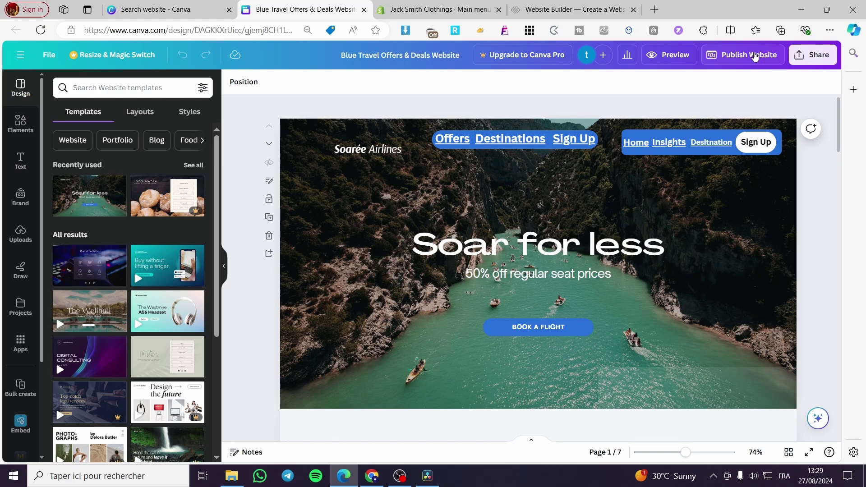
Show the site's publish settings with the 'Blue Travel Offers & Deals Website' tab title
click(755, 56)
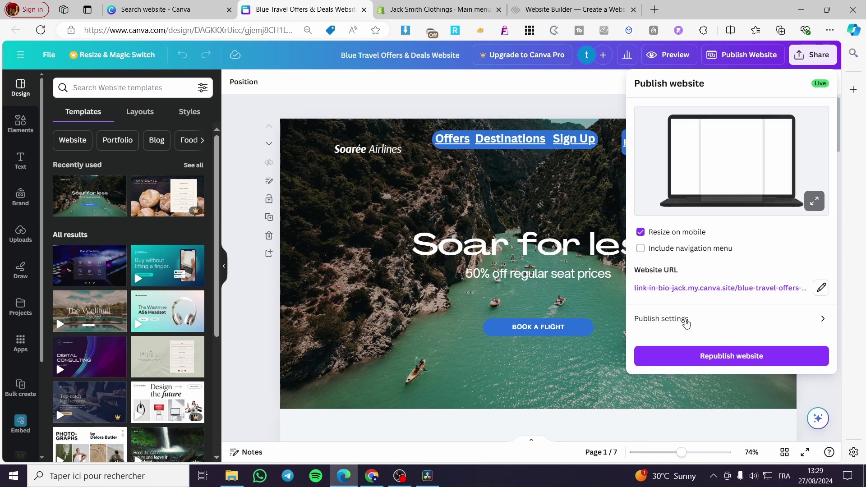
click(783, 323)
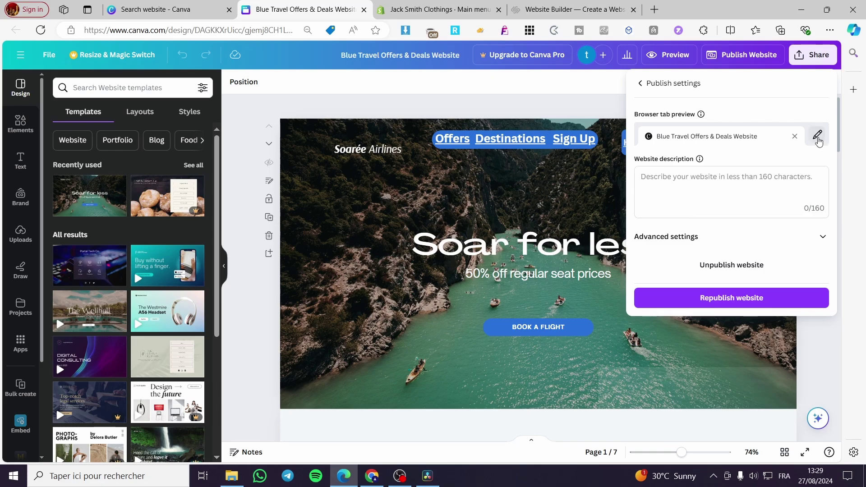
Start replacing the browser tab title with JacksBooking
click(817, 135)
drag(816, 135, 656, 135)
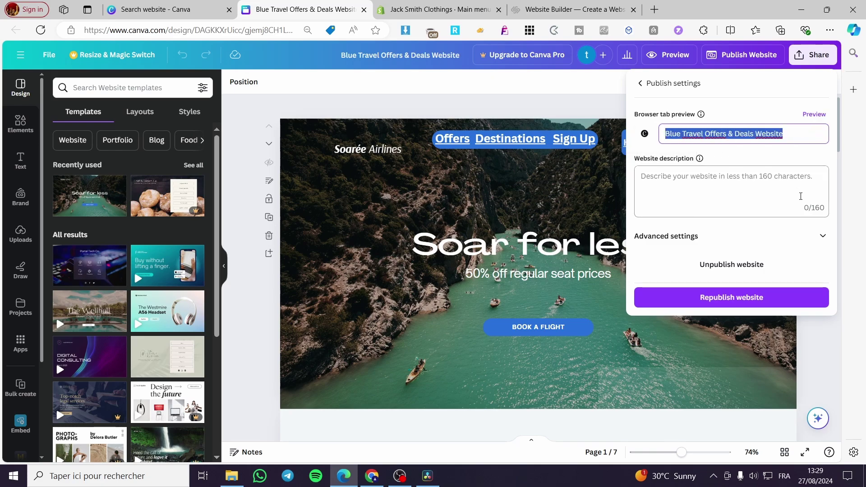
text(Booking)
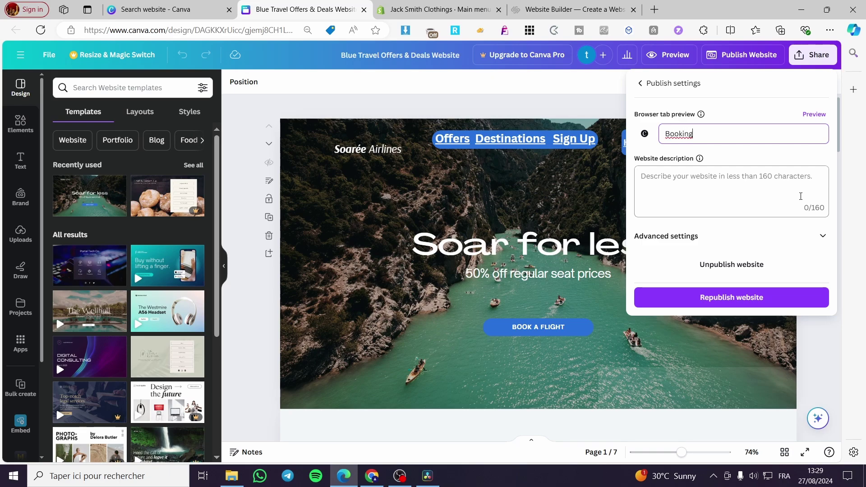
text(Jacks)
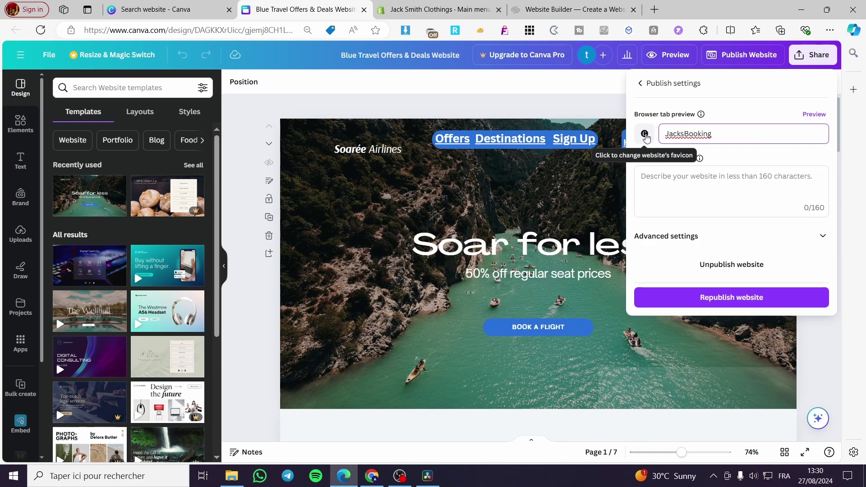
Upload an image as the site's custom favicon and republish the website
click(644, 136)
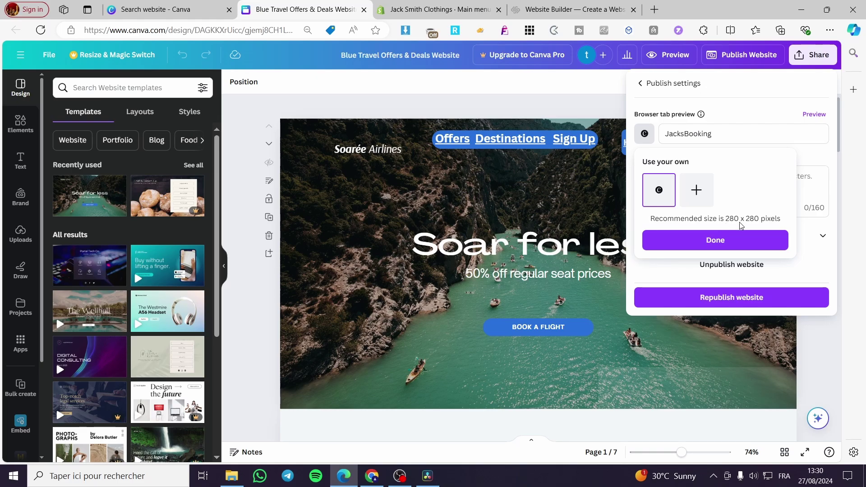
click(708, 186)
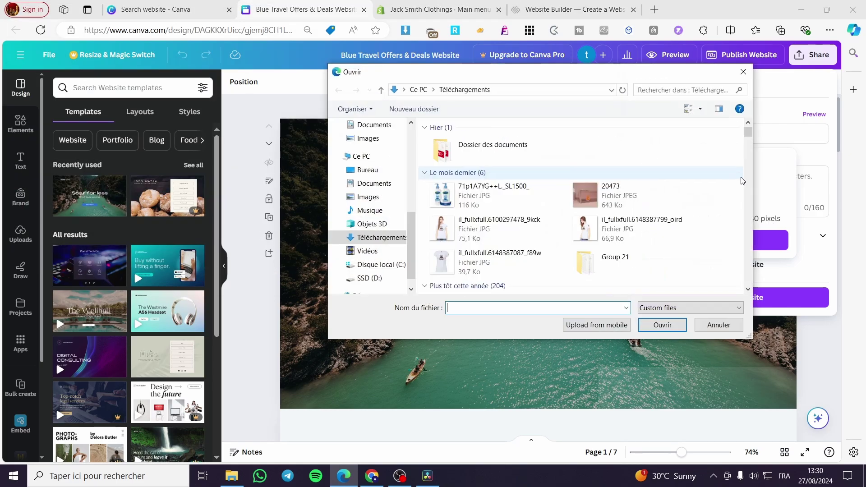
double_click(510, 185)
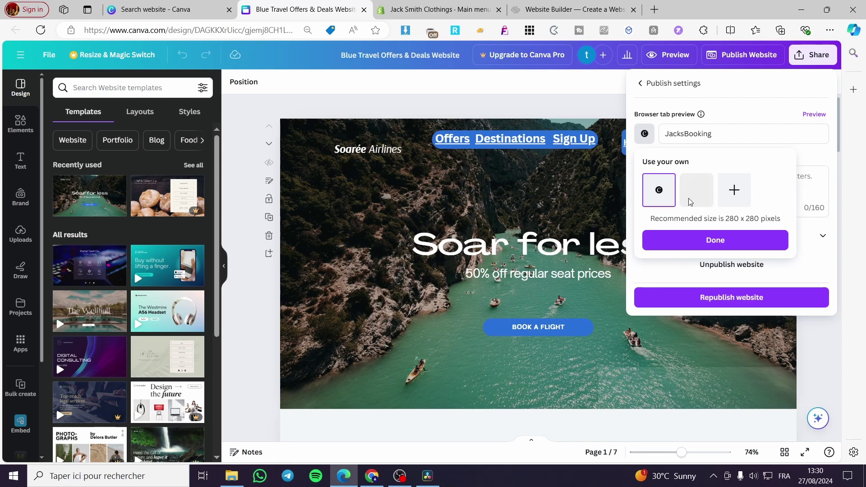
click(692, 198)
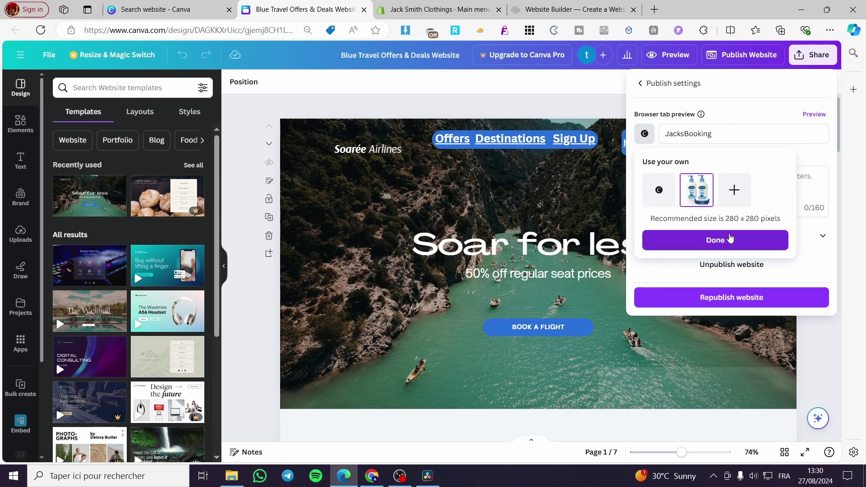
click(730, 239)
click(750, 305)
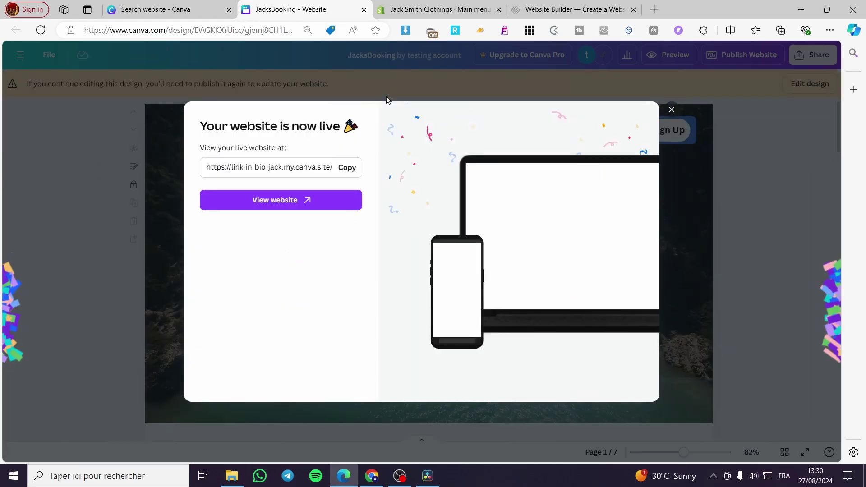
View the live JacksBooking site in a new tab, then close it
click(291, 202)
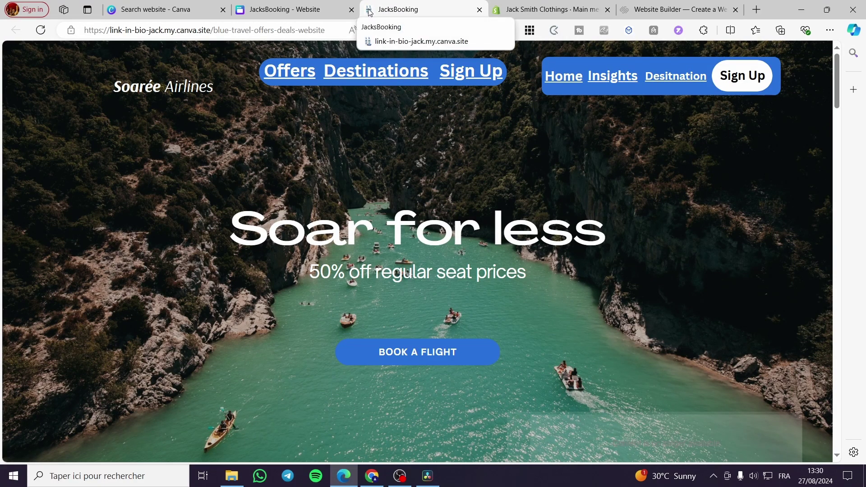
click(478, 10)
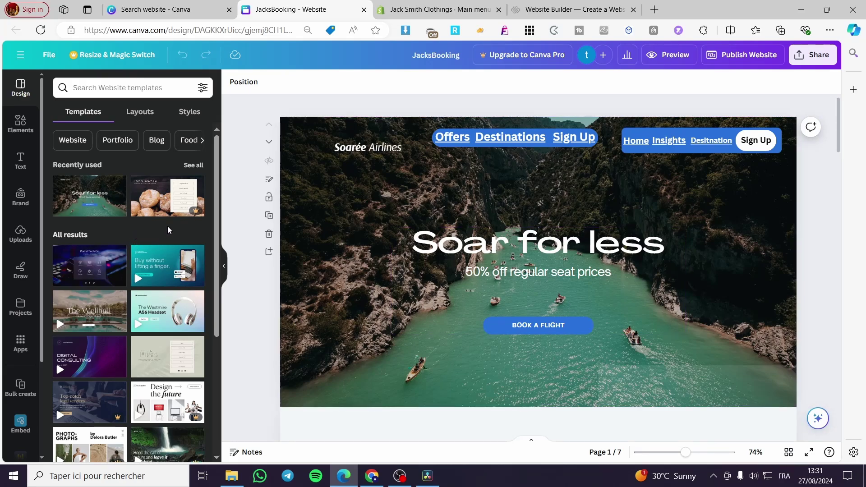
Create a new 280 × 280 px custom-size design from the Canva home page
click(19, 56)
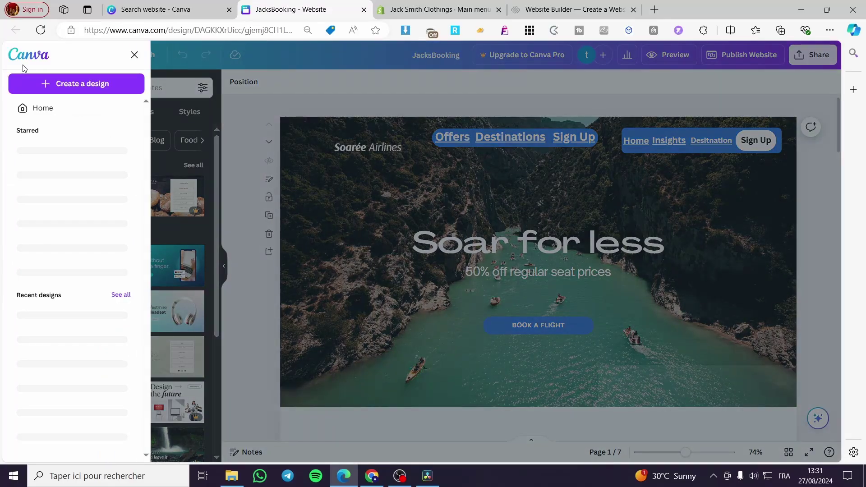
click(27, 54)
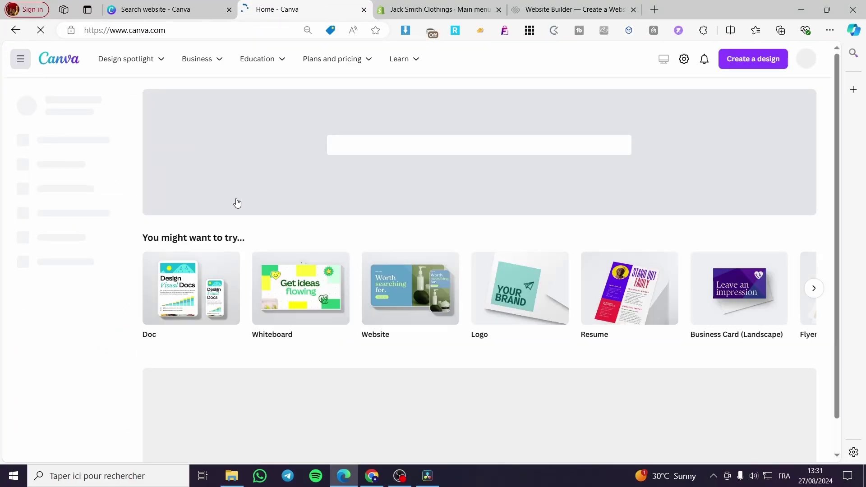
click(741, 63)
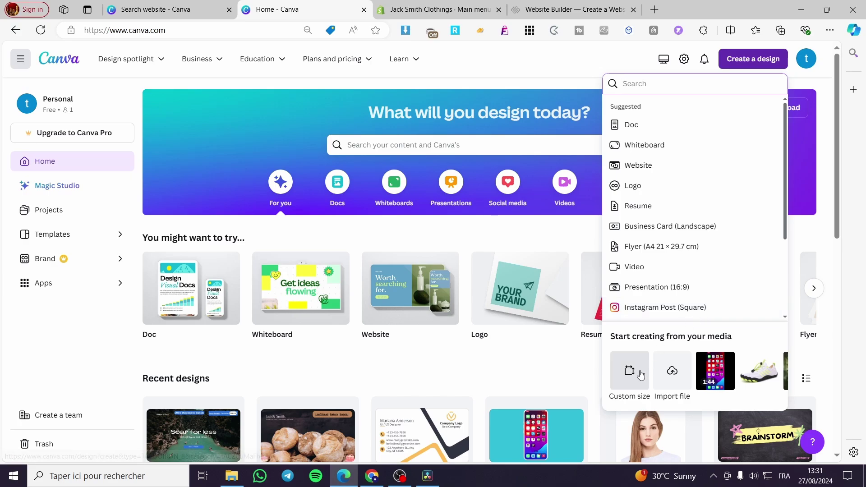
click(630, 373)
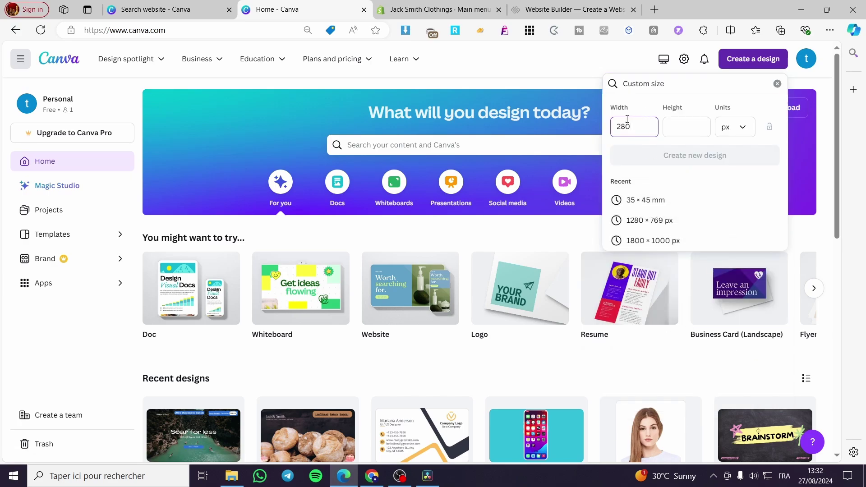
key(Tab)
text(280)
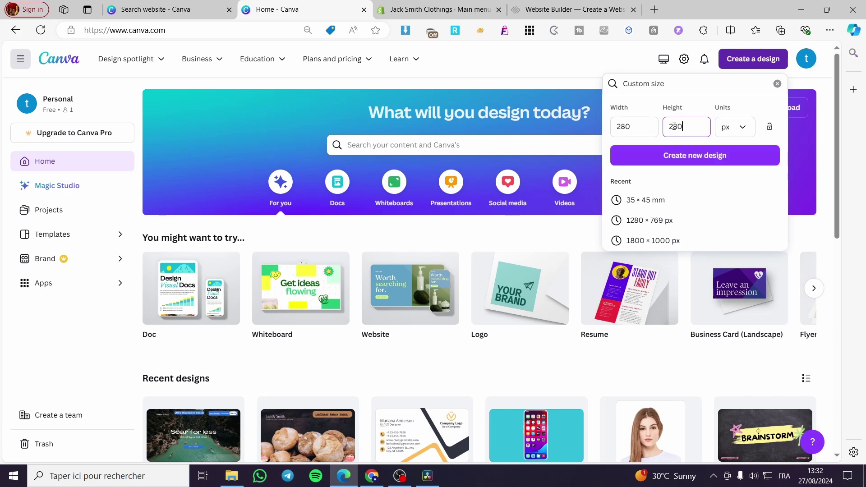
click(705, 168)
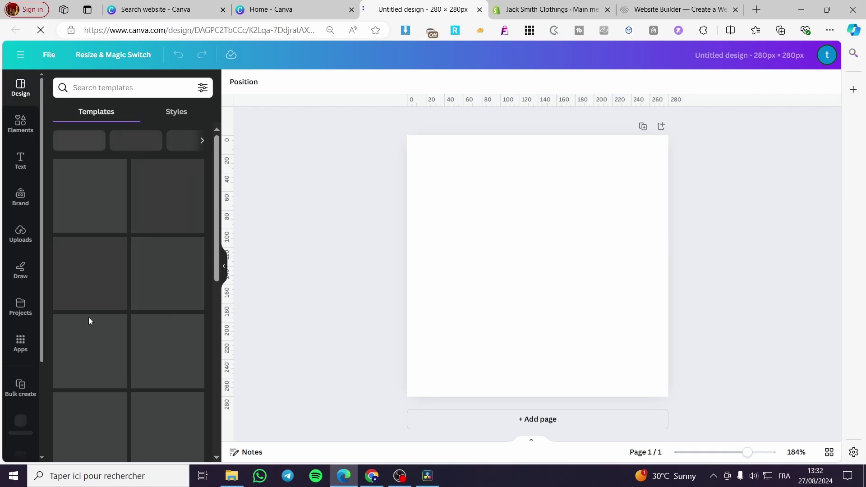
Add a cartoon elephant graphic from an Elements search for 'cartoon' to the design
click(20, 123)
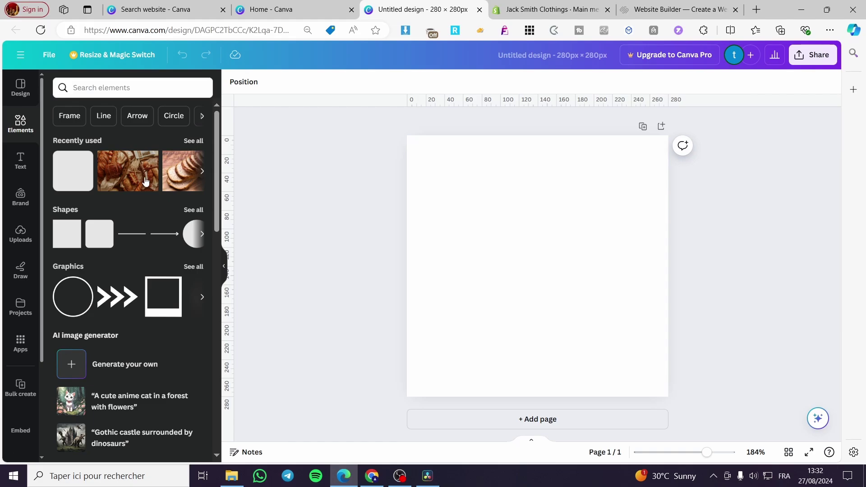
click(160, 89)
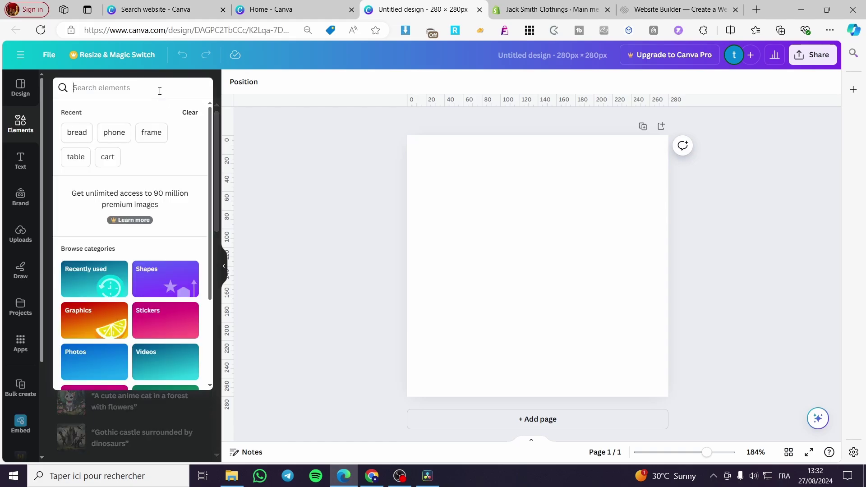
text(cartoon)
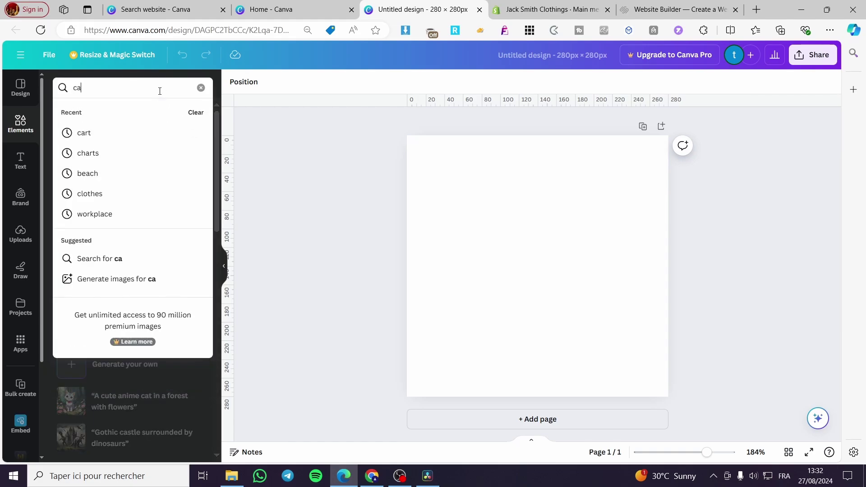
key(Return)
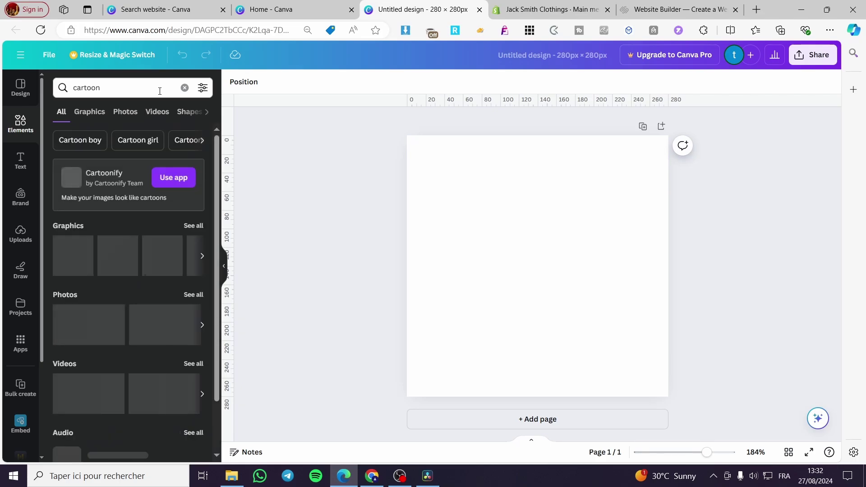
click(193, 226)
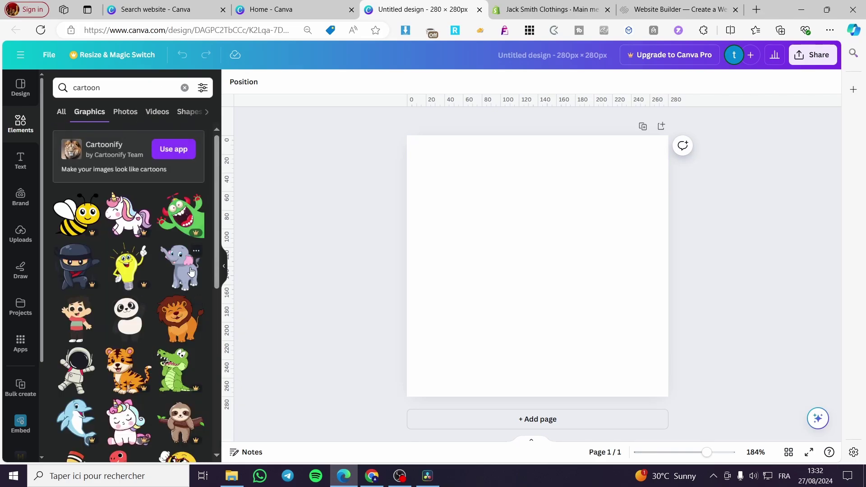
click(191, 271)
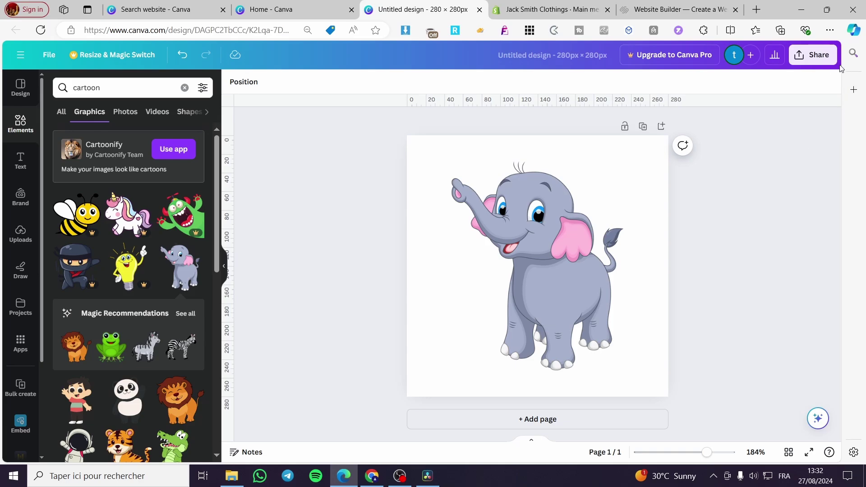
click(814, 54)
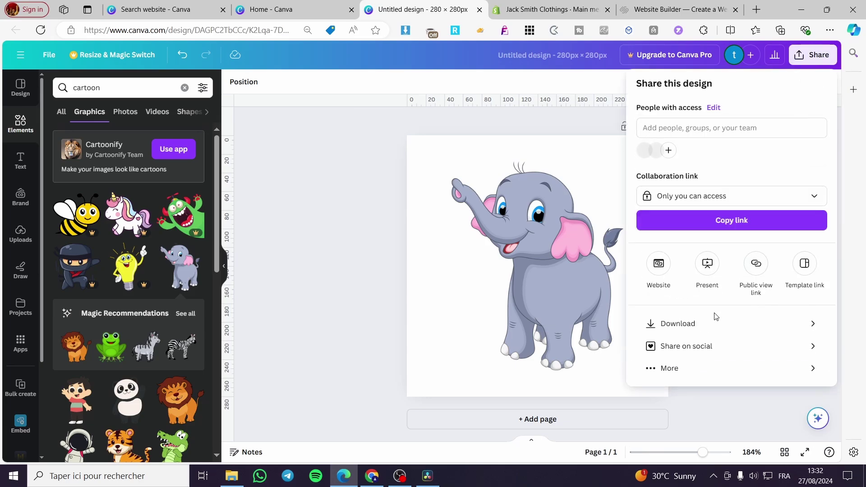
Download the elephant design as a PNG and return to the 'website' search results
click(709, 327)
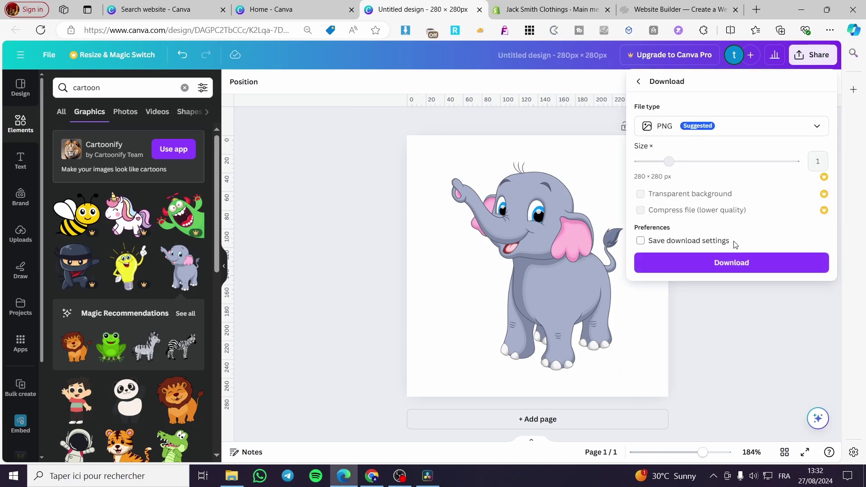
click(722, 262)
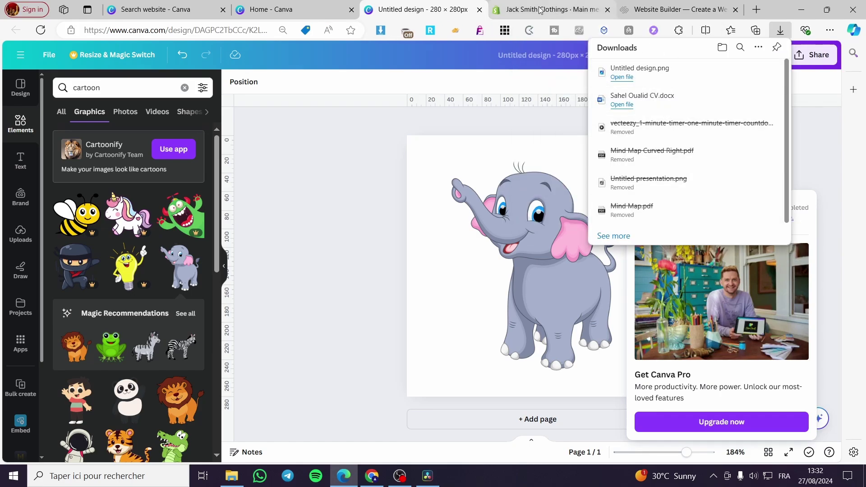
click(292, 4)
click(138, 9)
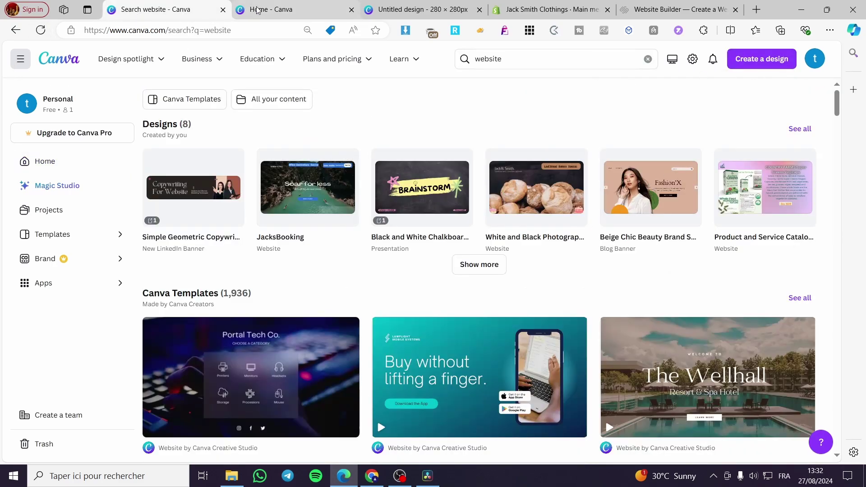
Open the JacksBooking design, switch it to full editing, and open Publish Website
click(300, 185)
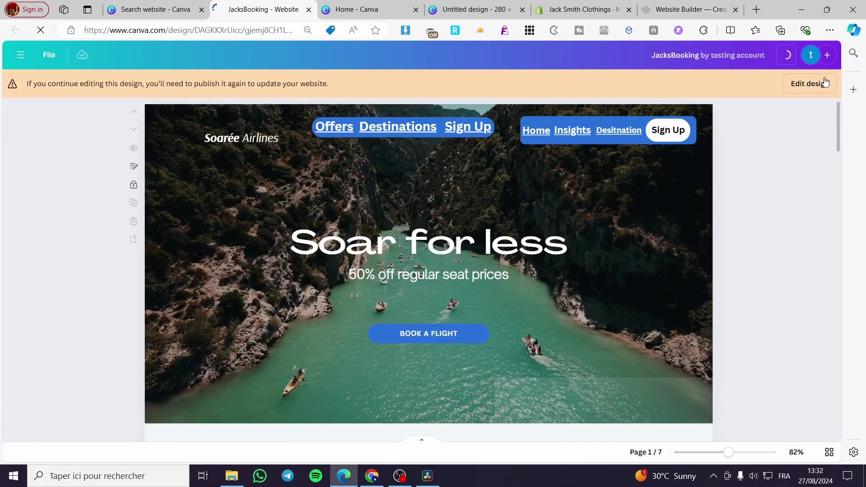
click(824, 83)
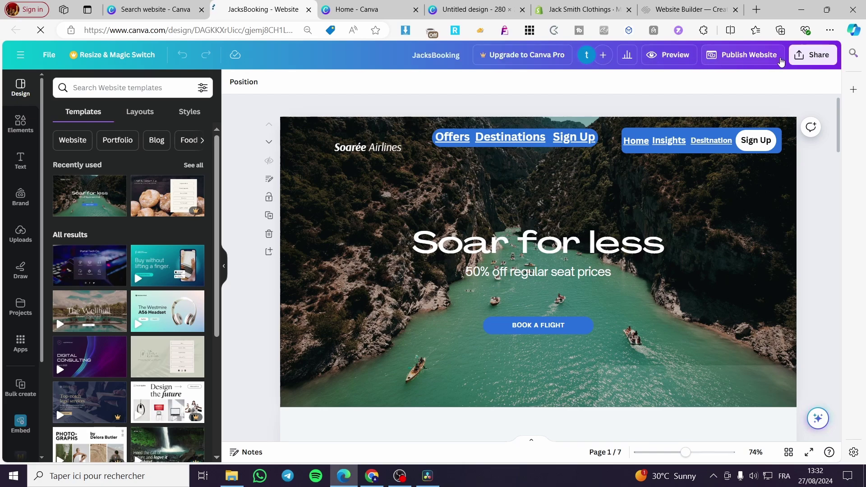
click(780, 60)
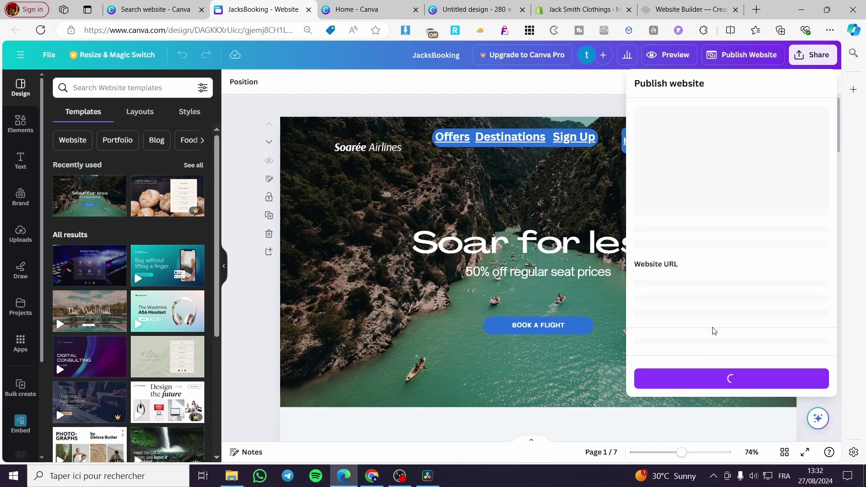
Upload 'Untitled design.png' from Downloads as a custom browser tab icon in Publish settings
click(812, 323)
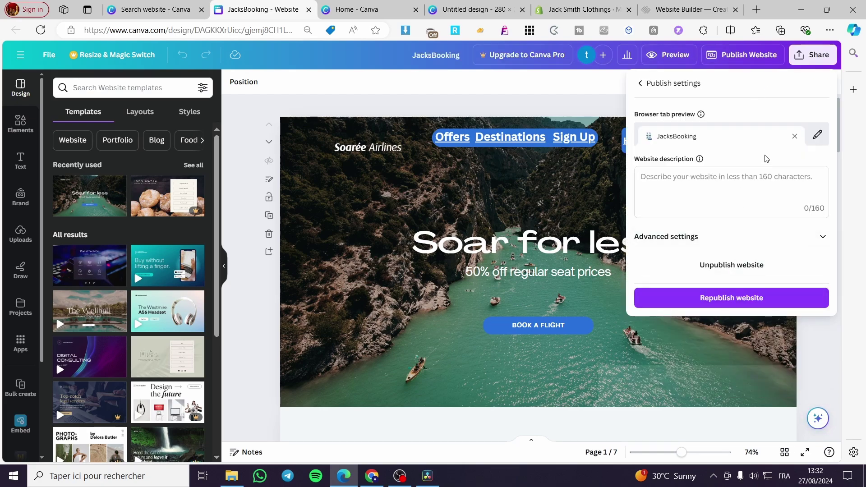
click(816, 135)
click(645, 134)
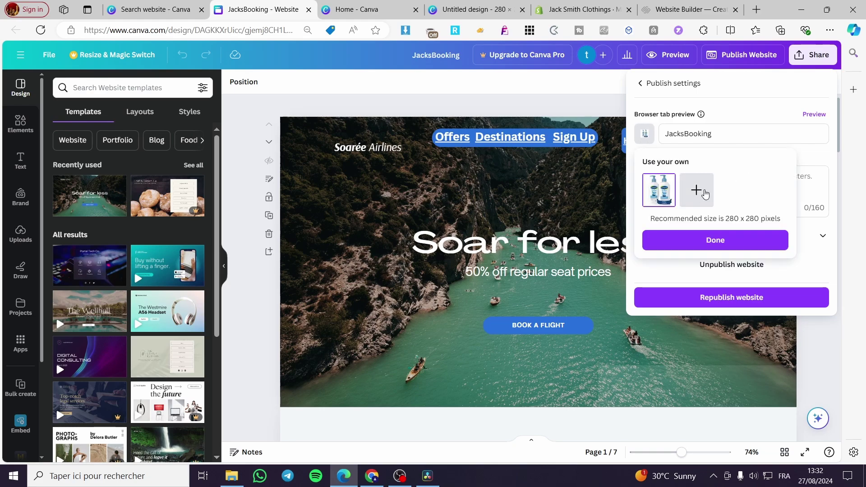
click(696, 190)
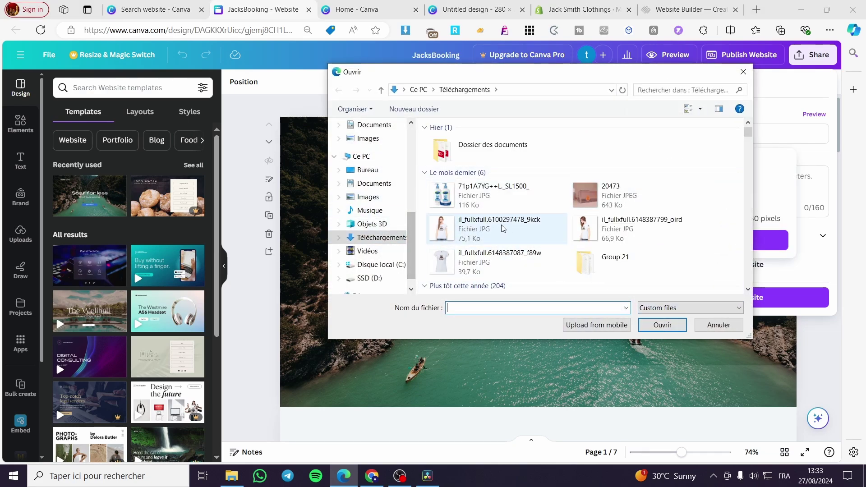
scroll(359, 202, up, 3)
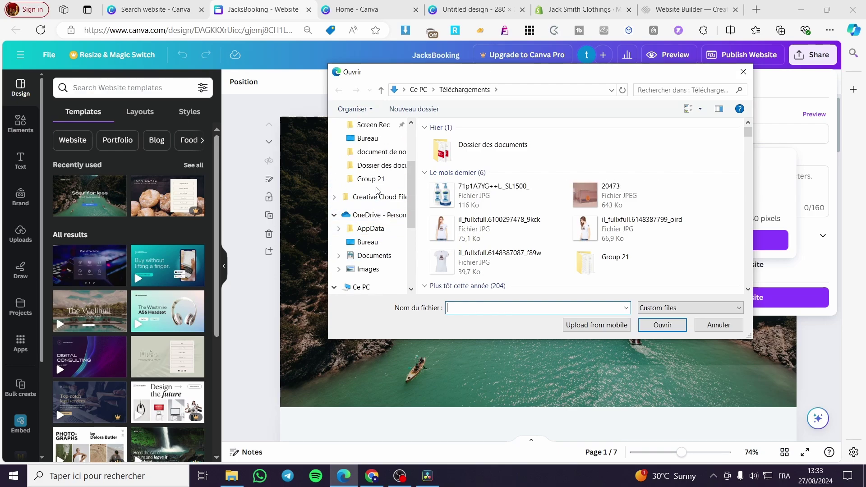
scroll(375, 169, up, 1)
click(374, 138)
click(449, 168)
double_click(449, 168)
click(732, 243)
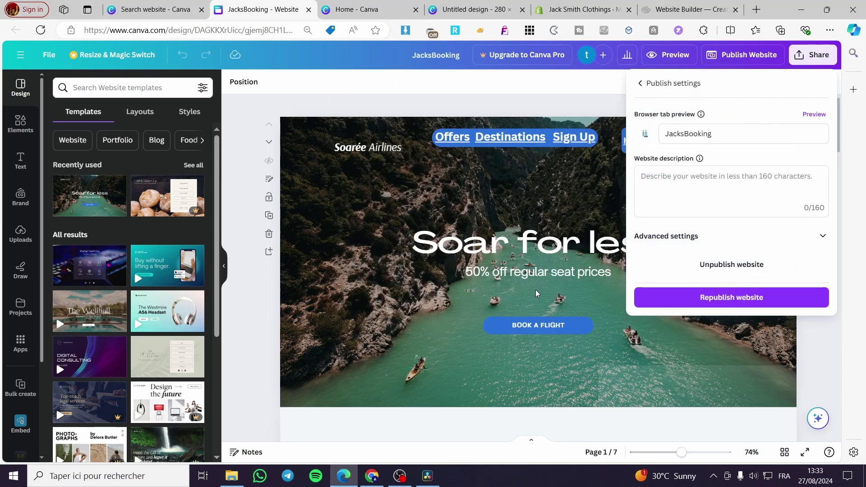
Select the uploaded elephant image as the tab icon and republish the website
click(645, 133)
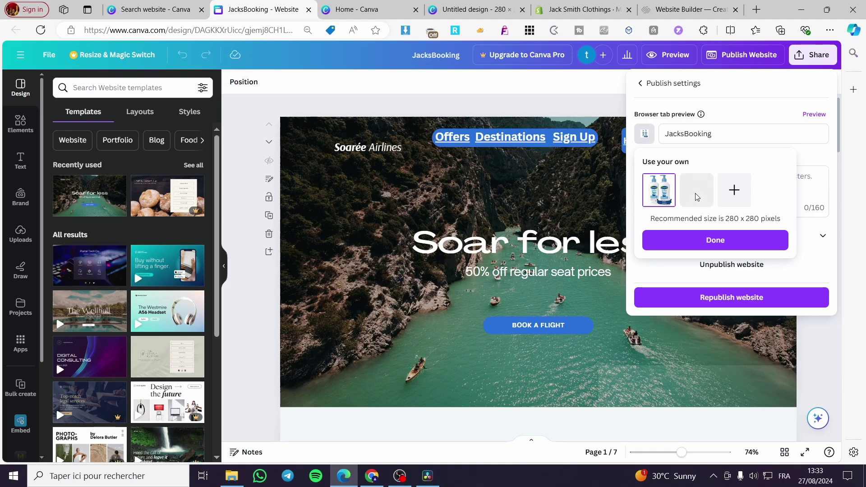
click(689, 193)
click(715, 240)
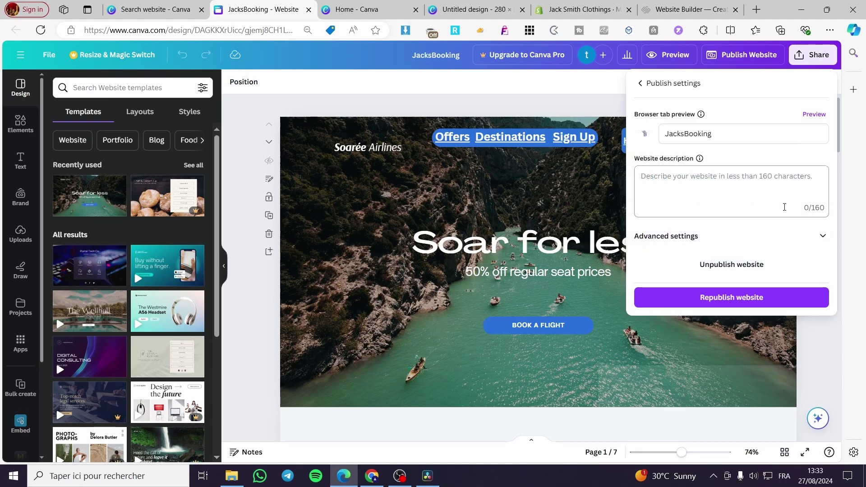
click(724, 299)
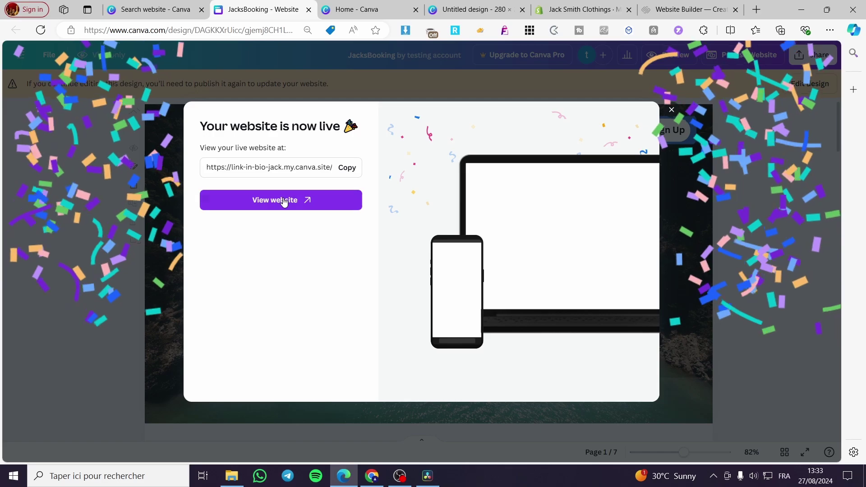
Open the live JacksBooking site in a new tab once republishing finishes
click(283, 200)
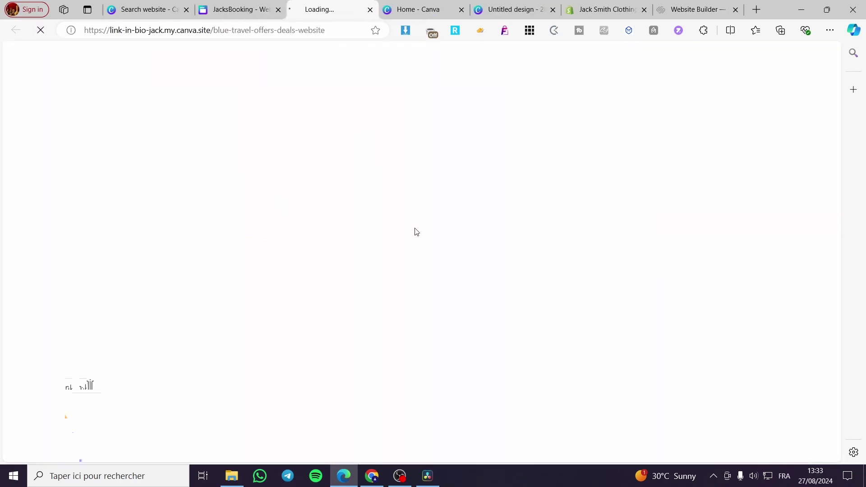